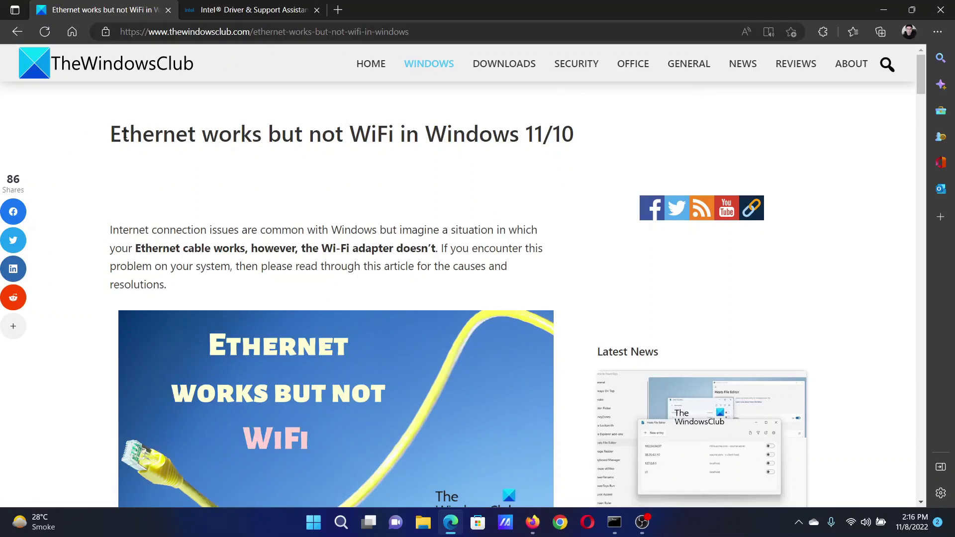
# - Highlight the 'Ethernet works but not WiFi' title, then scroll down and mark the first fix
pyautogui.moveTo(110, 134); pyautogui.dragTo(394, 133)
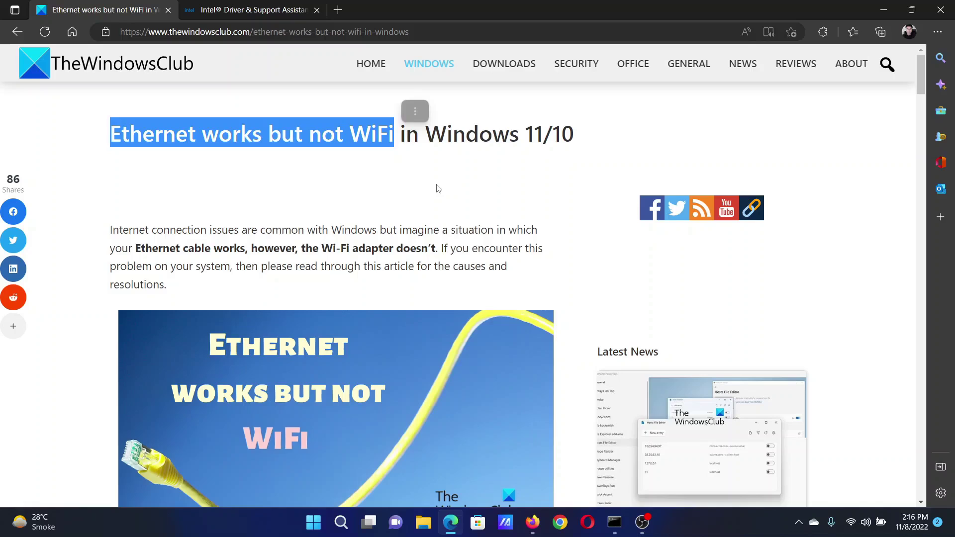
pyautogui.scroll(-10, 438, 188)
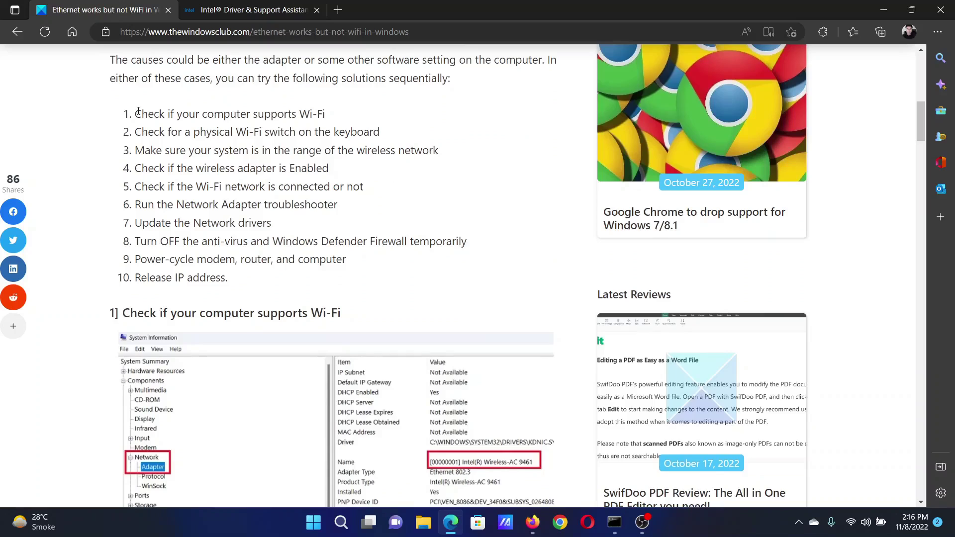
pyautogui.moveTo(134, 114); pyautogui.dragTo(290, 111)
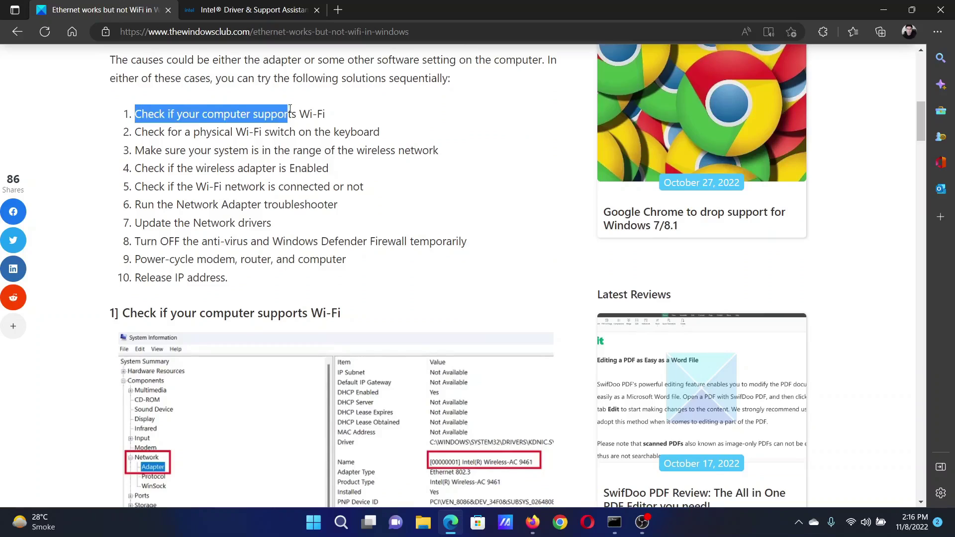
pyautogui.click(372, 210)
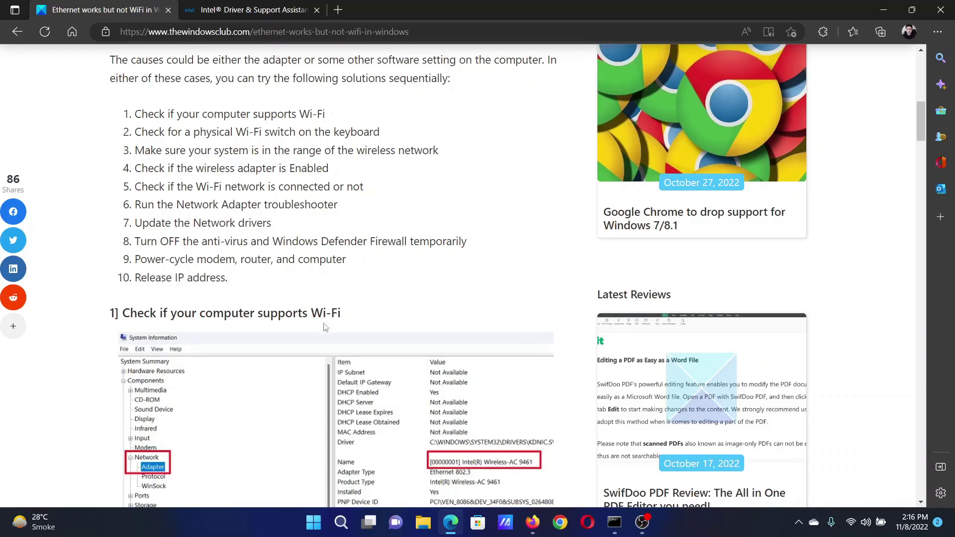
pyautogui.click(341, 524)
pyautogui.write('system Configuration')
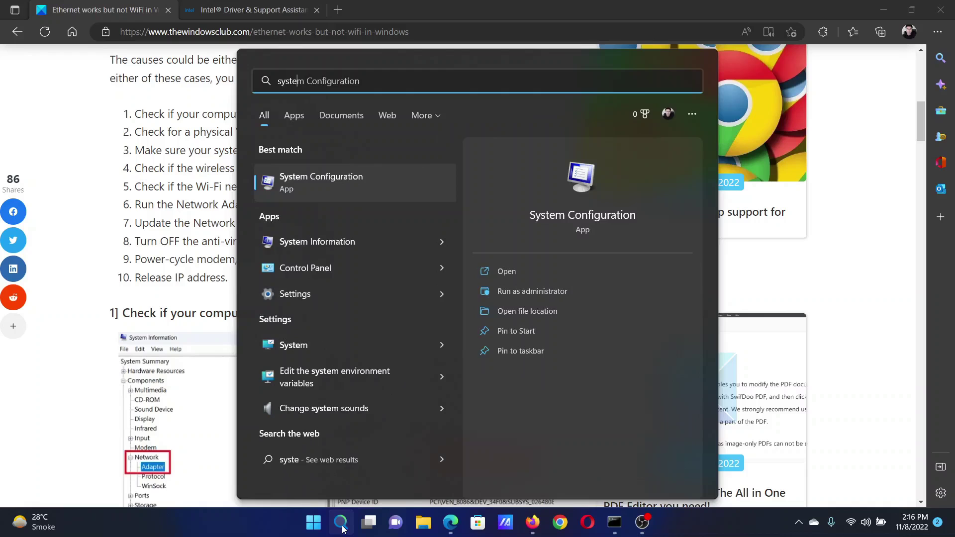
pyautogui.click(342, 242)
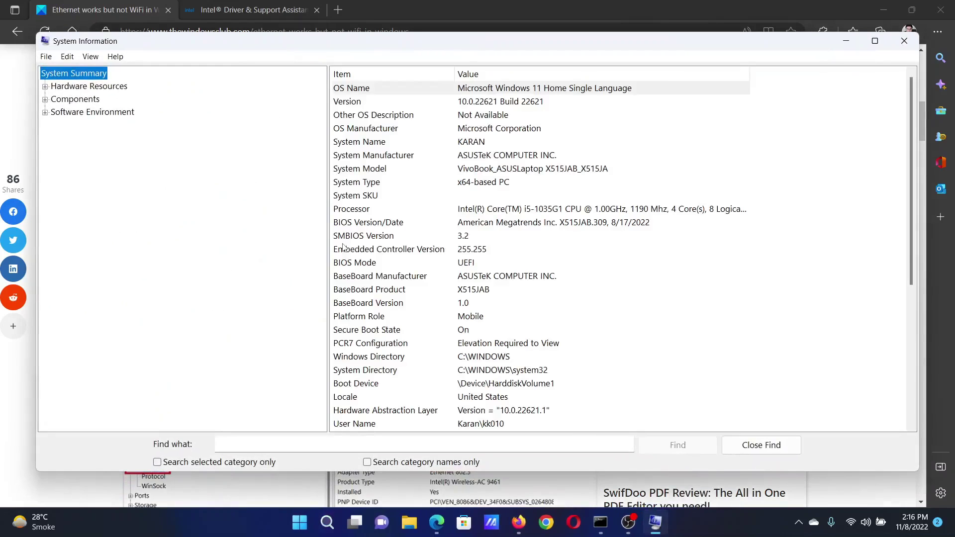
pyautogui.moveTo(171, 41); pyautogui.dragTo(357, 50)
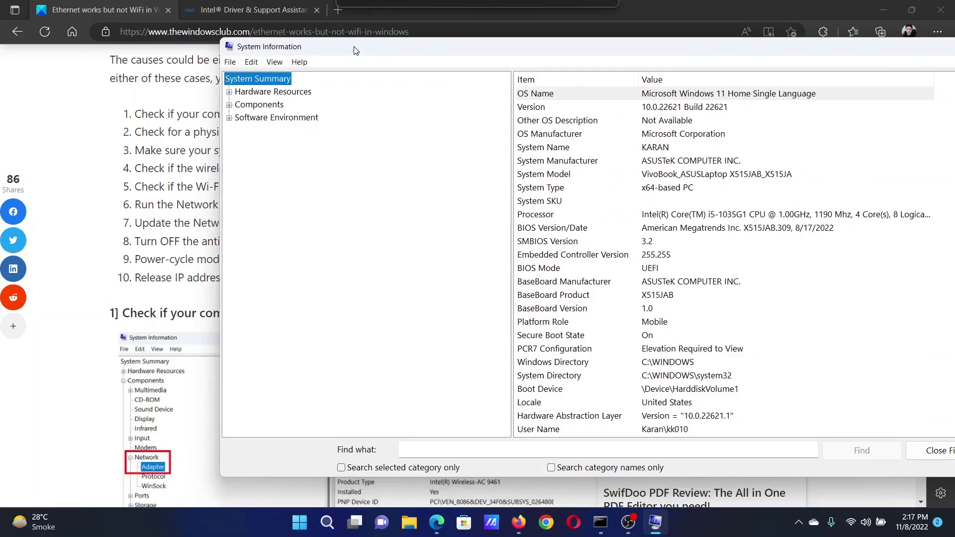
pyautogui.click(229, 105)
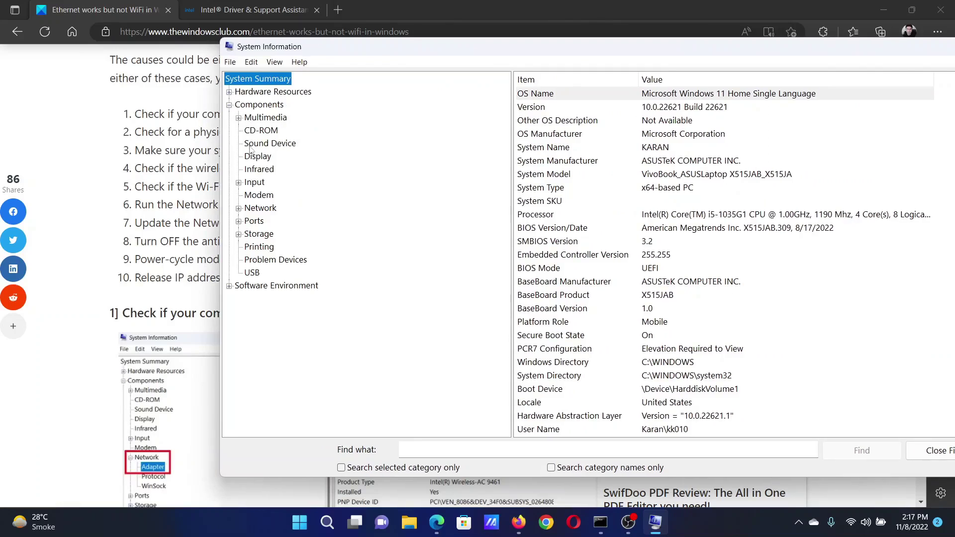
pyautogui.click(239, 209)
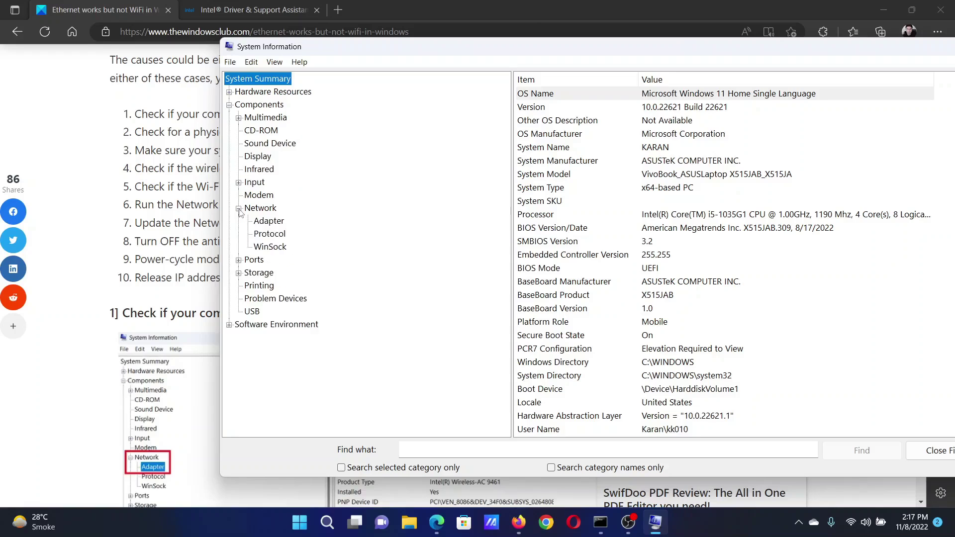
pyautogui.click(268, 221)
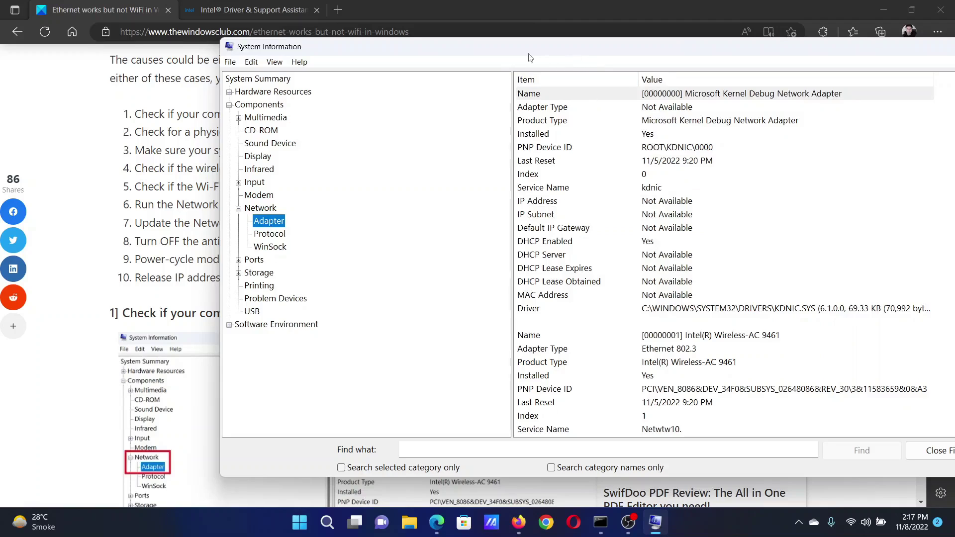
pyautogui.moveTo(541, 51); pyautogui.dragTo(411, 48)
pyautogui.scroll(-2, 571, 302)
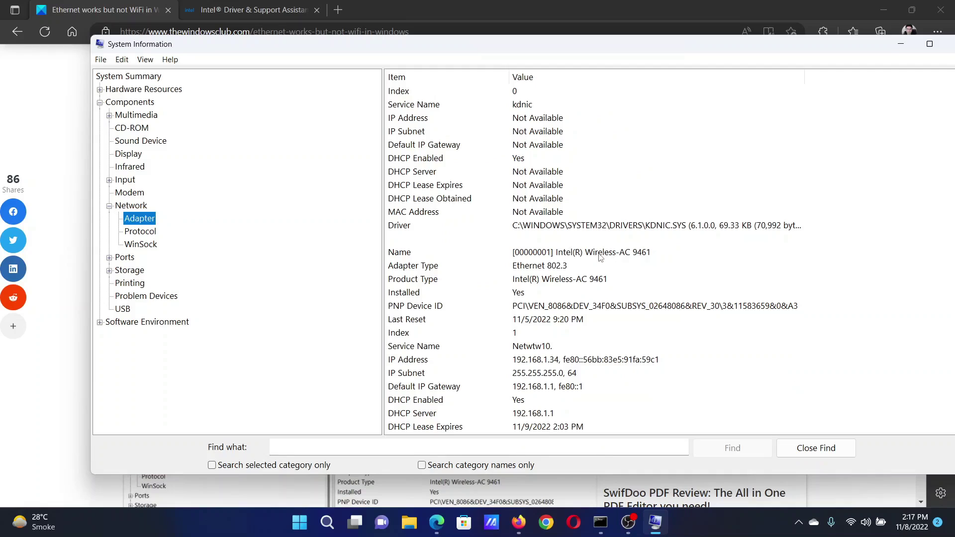
pyautogui.moveTo(685, 53); pyautogui.dragTo(612, 53)
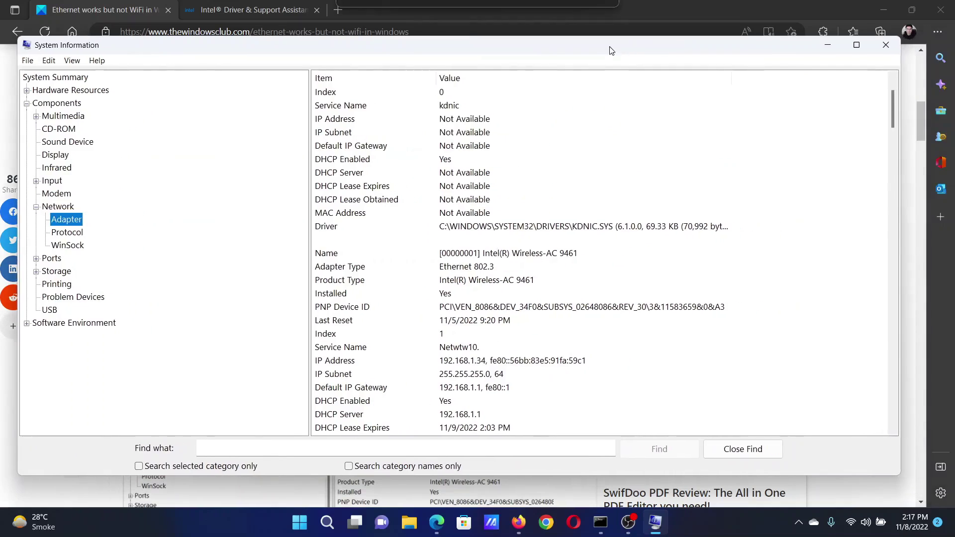
pyautogui.click(884, 46)
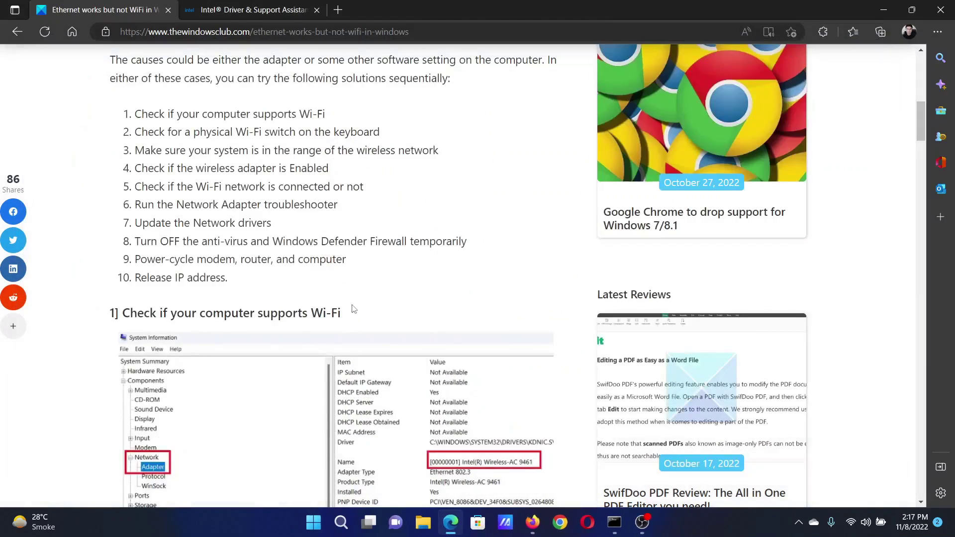
pyautogui.moveTo(140, 130); pyautogui.dragTo(377, 133)
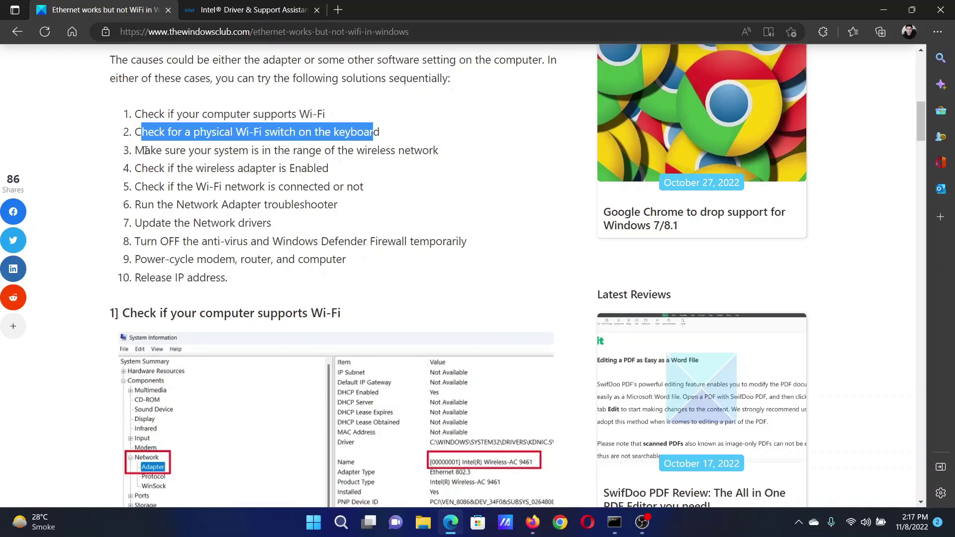
pyautogui.moveTo(145, 150); pyautogui.dragTo(424, 155)
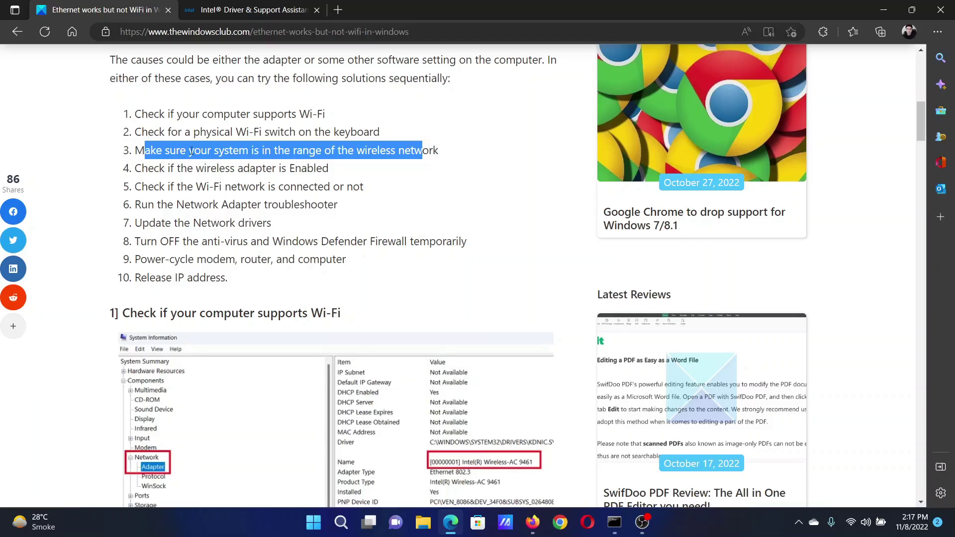
pyautogui.moveTo(143, 168); pyautogui.dragTo(303, 171)
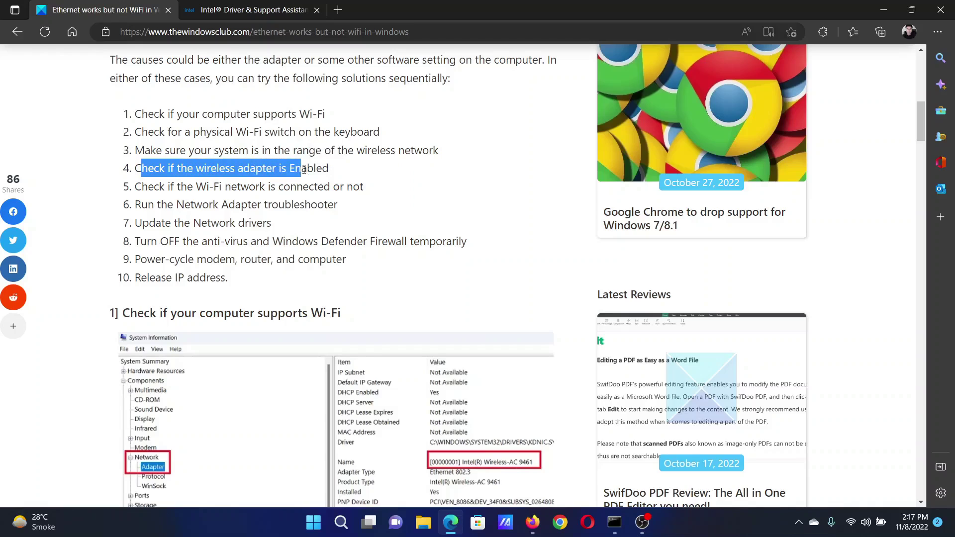
pyautogui.press('super+r')
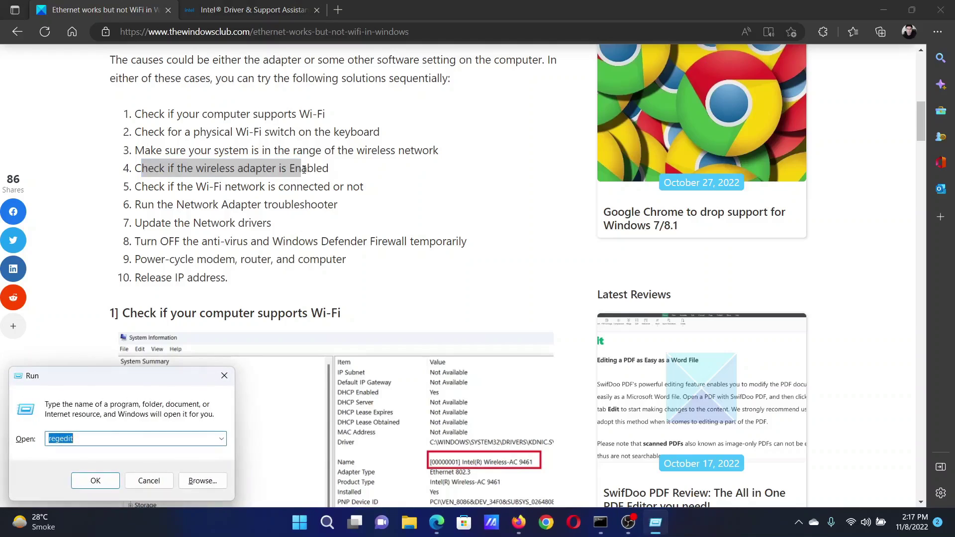
pyautogui.write('ncpa.cpl')
pyautogui.press('Return')
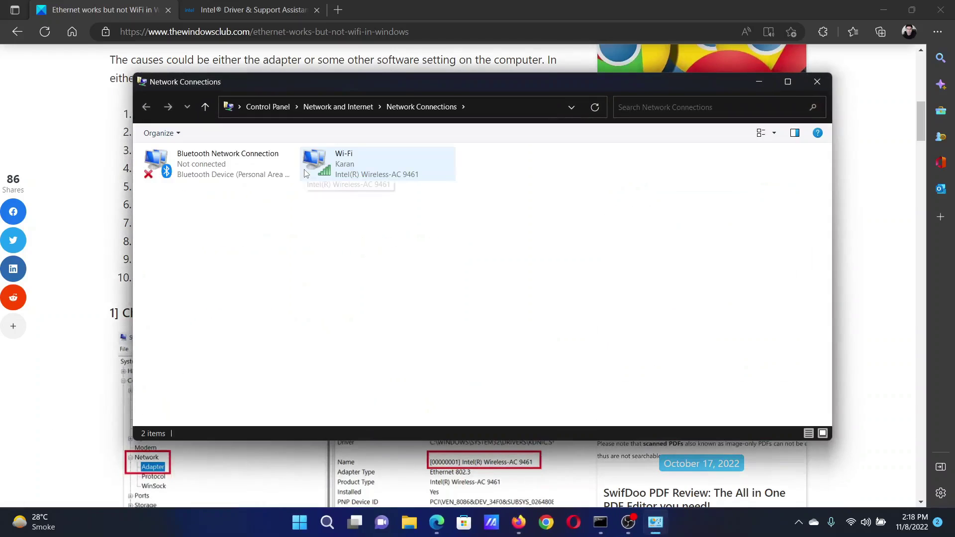
pyautogui.rightClick(357, 168)
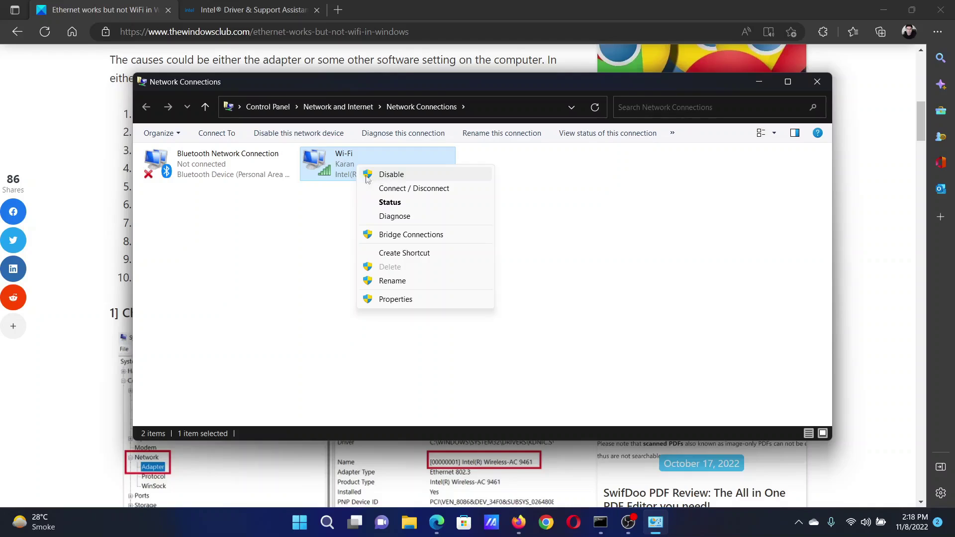
# - Close the Network Connections window and mark the article's step about checking the Wi‑Fi connection
pyautogui.click(818, 82)
pyautogui.click(818, 82)
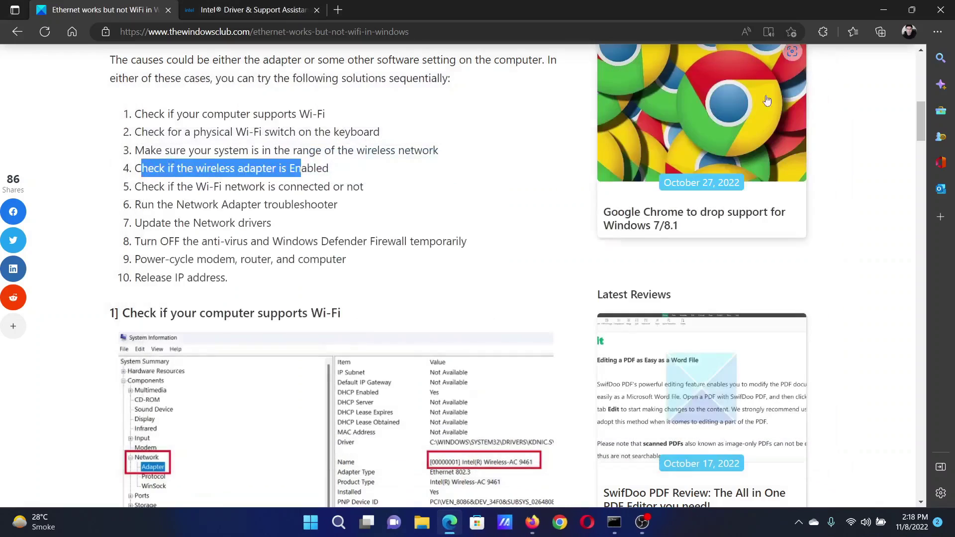
pyautogui.click(142, 187)
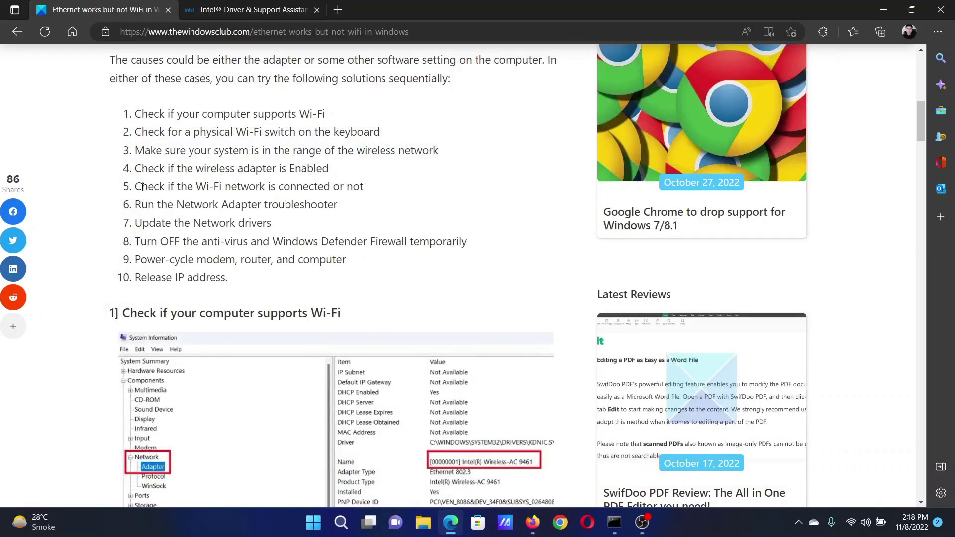
pyautogui.moveTo(143, 187); pyautogui.dragTo(360, 203)
pyautogui.click(378, 224)
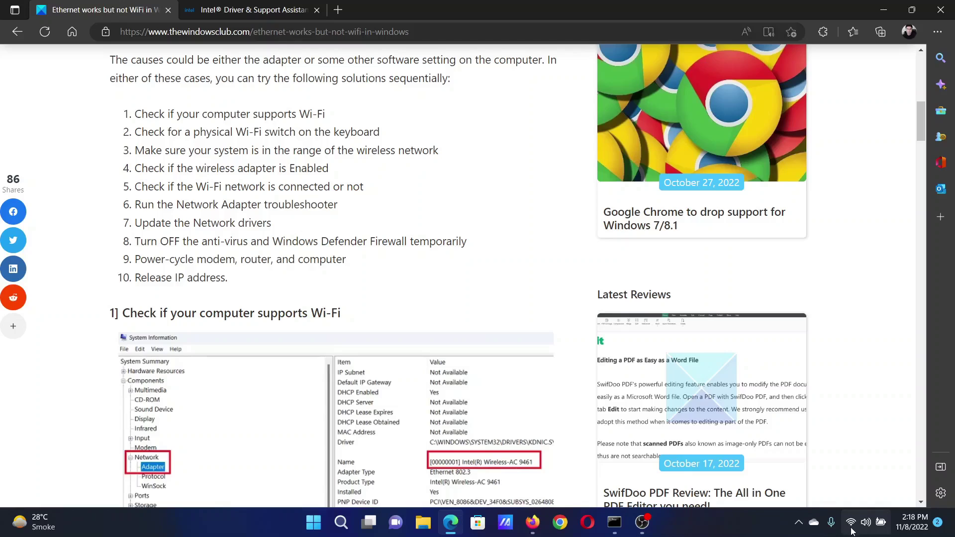
# - Check in Quick Settings that Wi‑Fi shows Connected, secured, then mark the Network Adapter troubleshooter step
pyautogui.moveTo(852, 532)
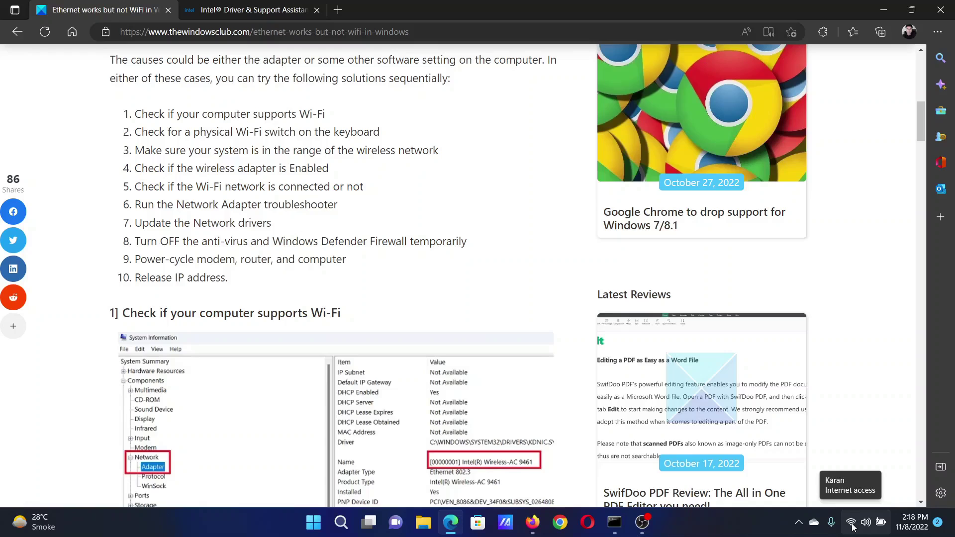
pyautogui.click(852, 528)
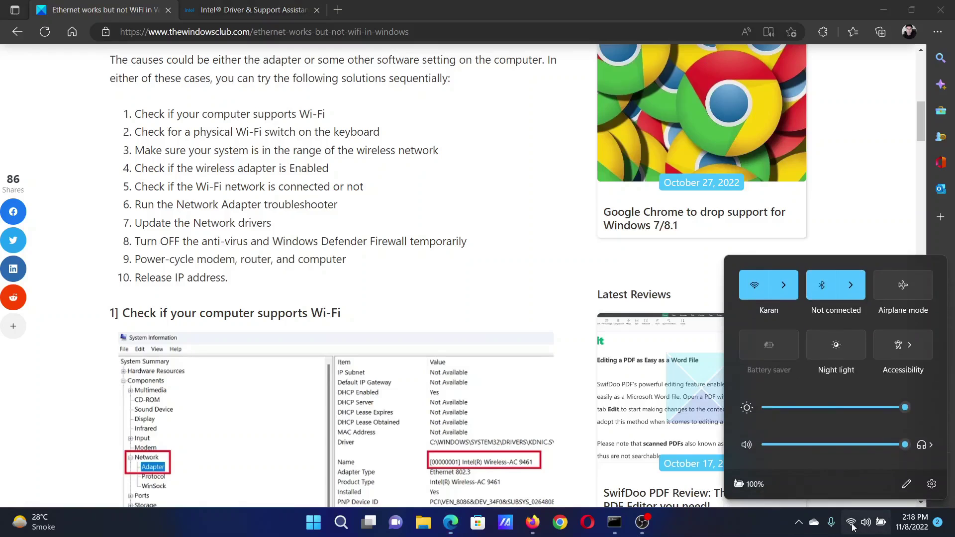
pyautogui.click(787, 285)
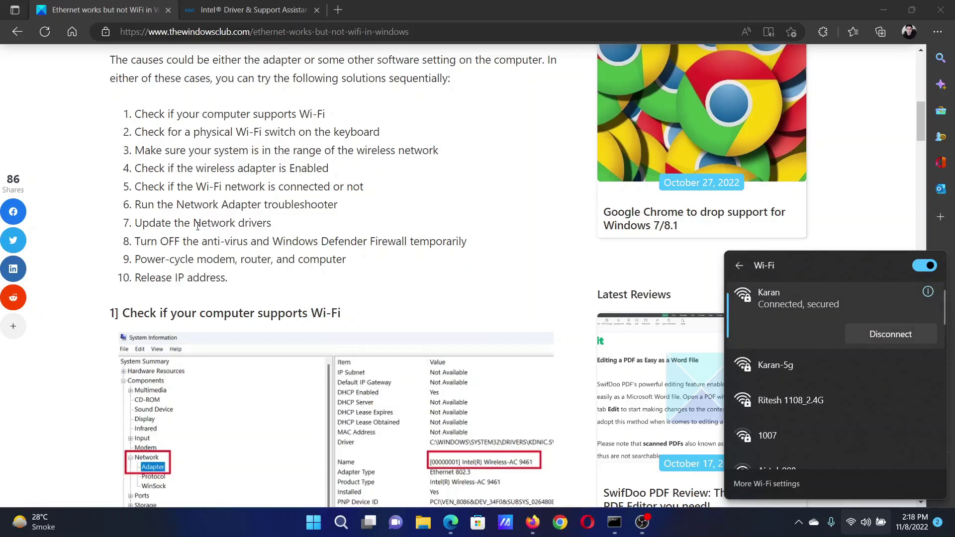
pyautogui.click(156, 208)
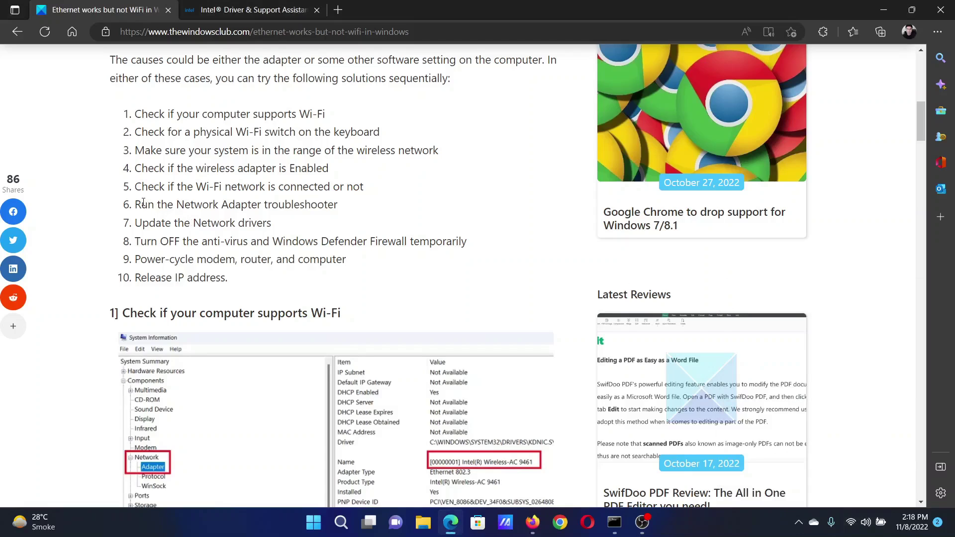
pyautogui.moveTo(143, 204); pyautogui.dragTo(338, 205)
pyautogui.click(306, 245)
# - Find the Network Adapter troubleshooter under System > Troubleshoot > Other troubleshooters, then return to the article
pyautogui.rightClick(313, 522)
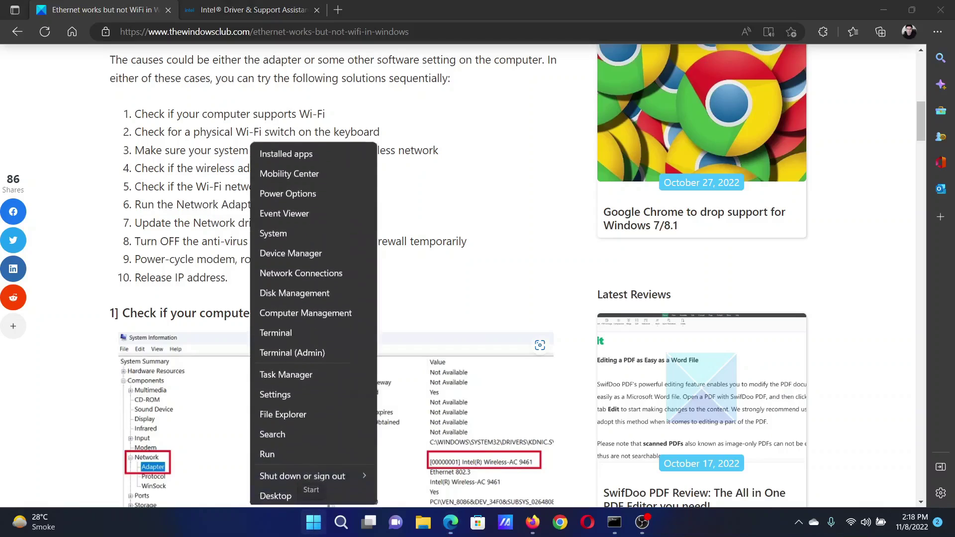
pyautogui.click(283, 393)
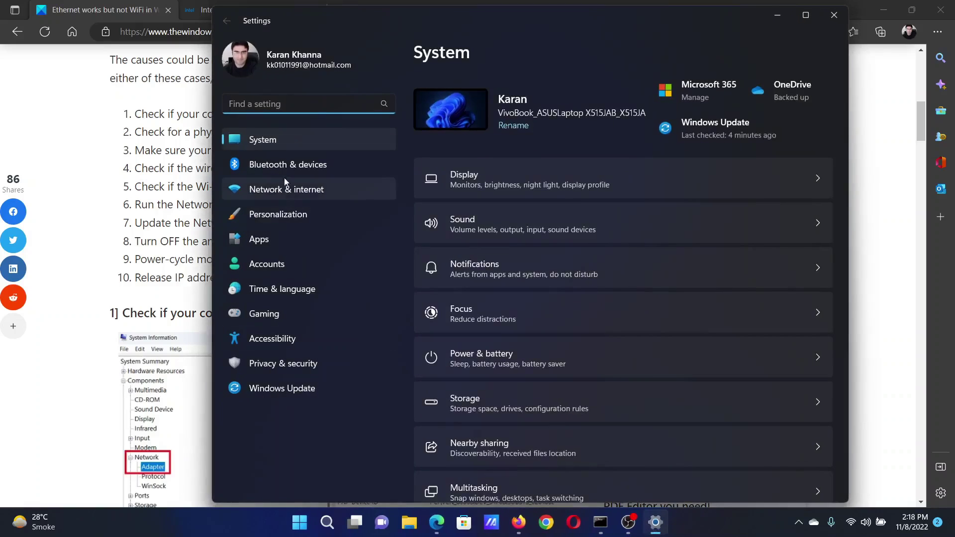
pyautogui.click(289, 138)
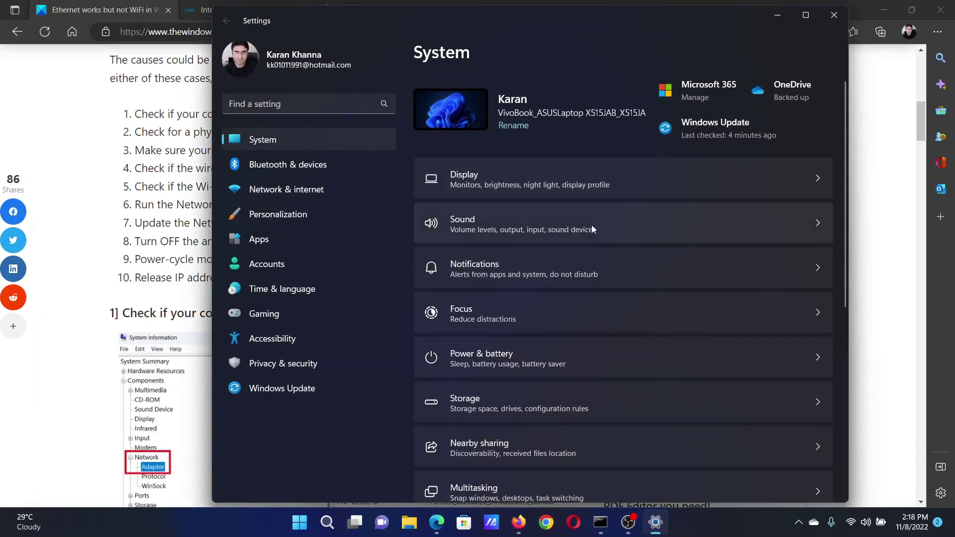
pyautogui.scroll(-6, 585, 343)
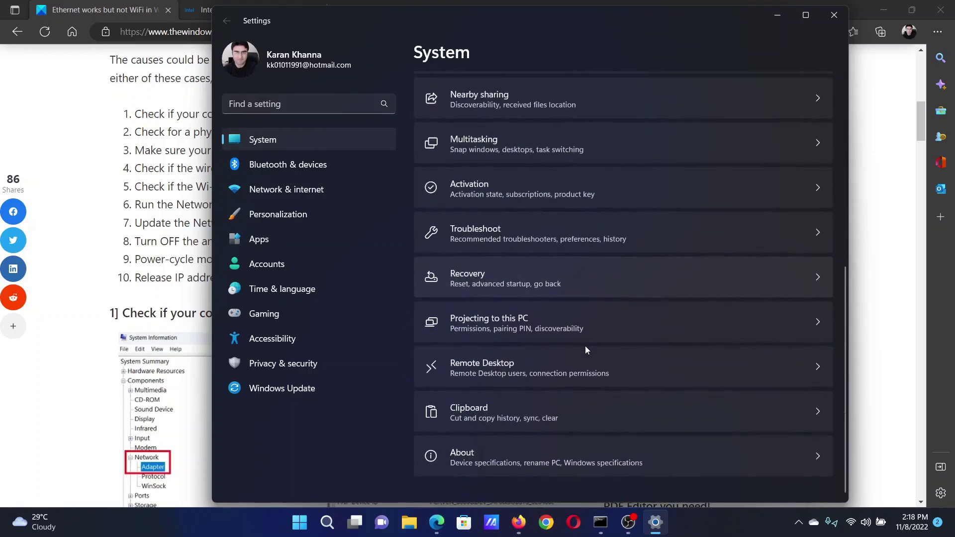
pyautogui.click(574, 236)
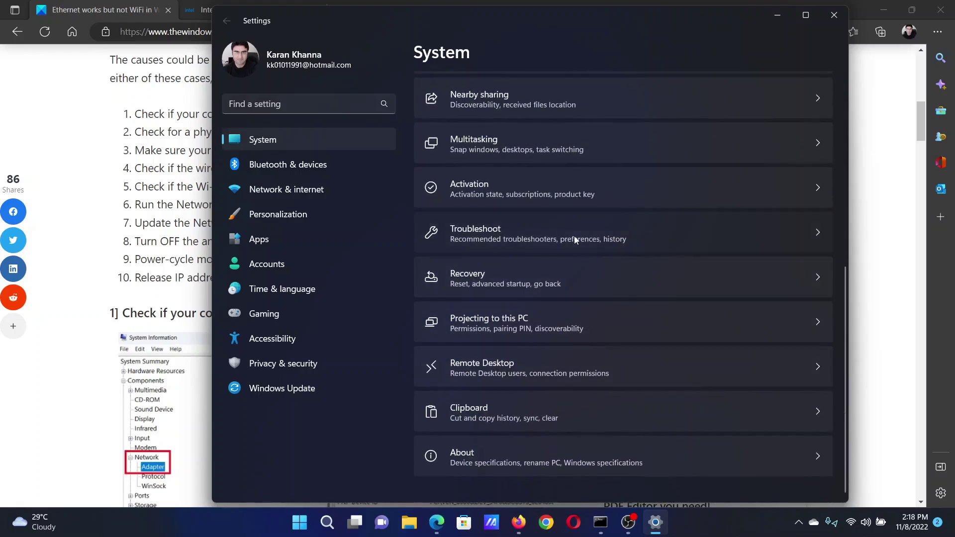
pyautogui.click(518, 284)
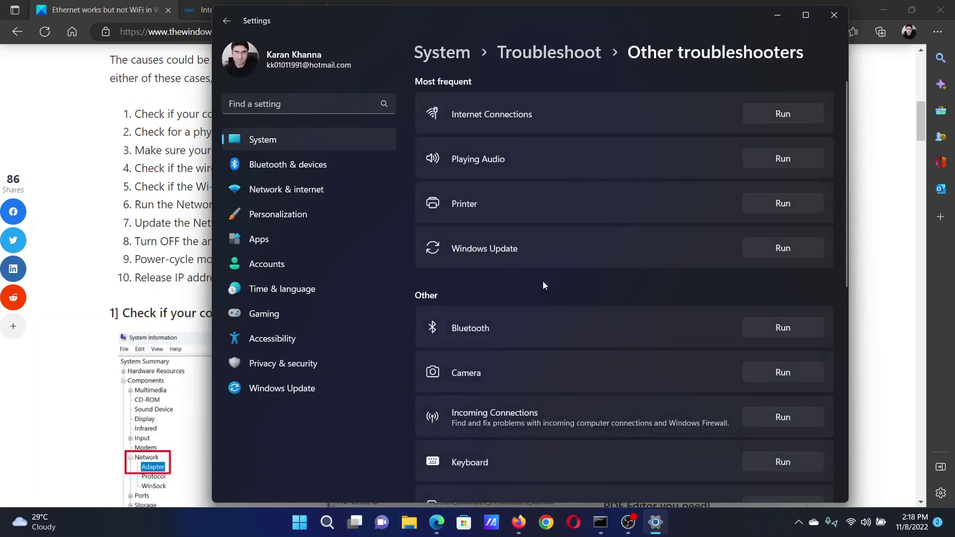
pyautogui.scroll(-5, 544, 308)
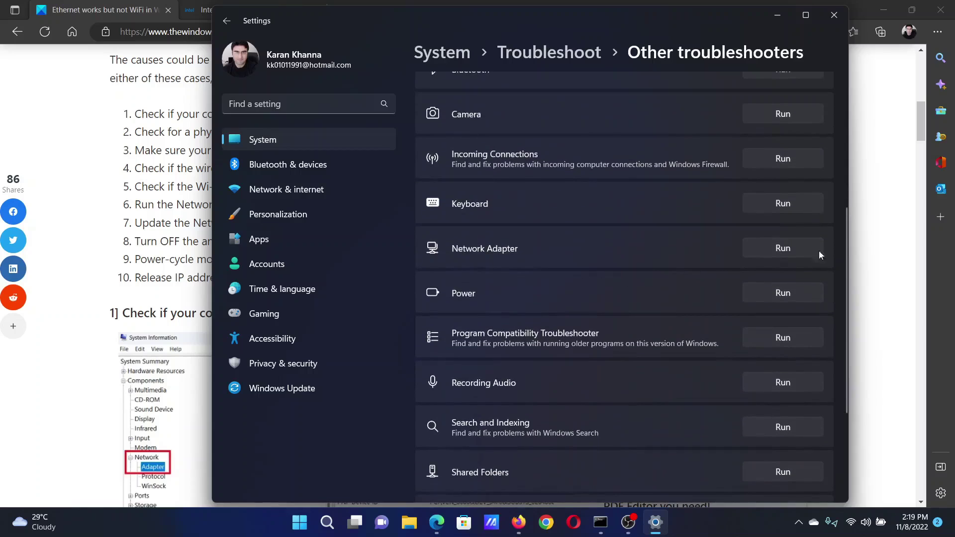
pyautogui.click(170, 228)
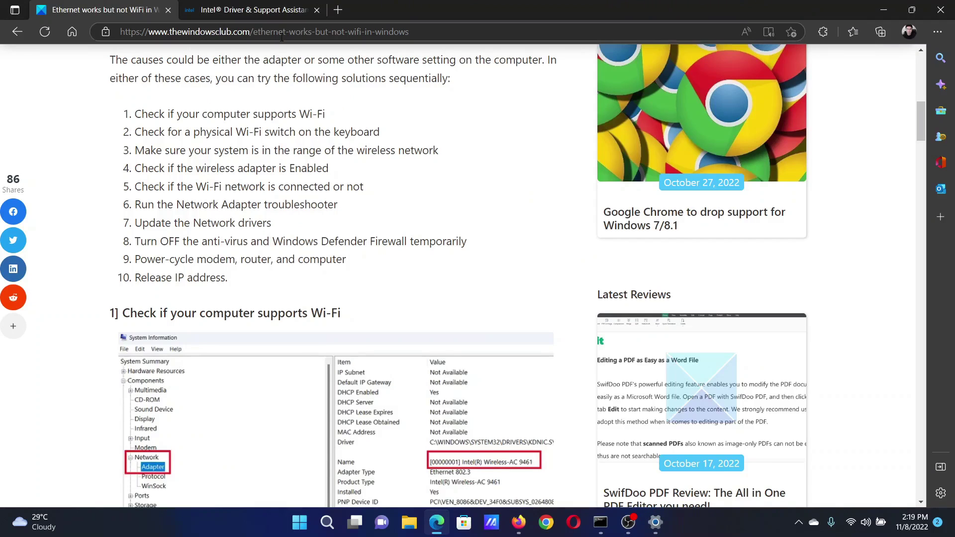
# - Switch to the Intel Driver & Support Assistant page and open its Search Intel.com panel
pyautogui.click(268, 10)
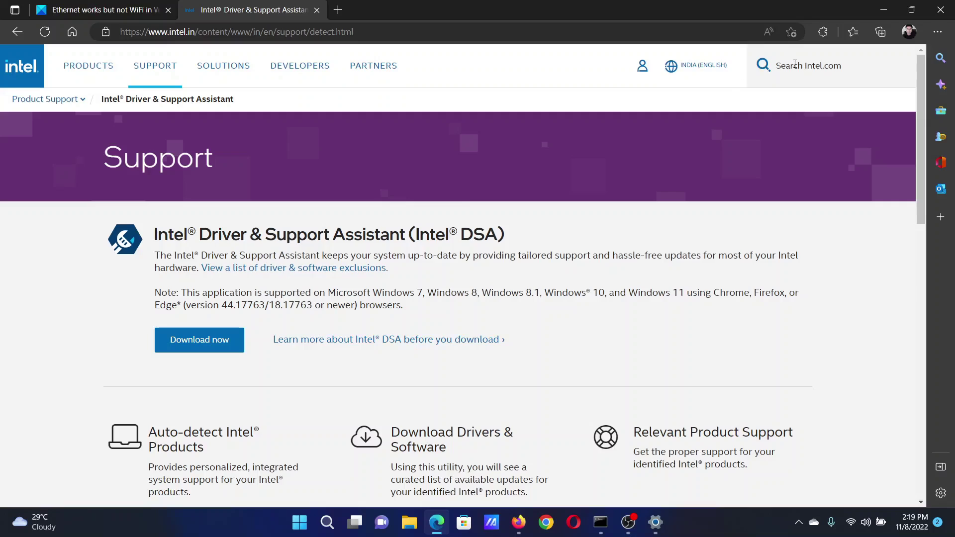
pyautogui.click(795, 65)
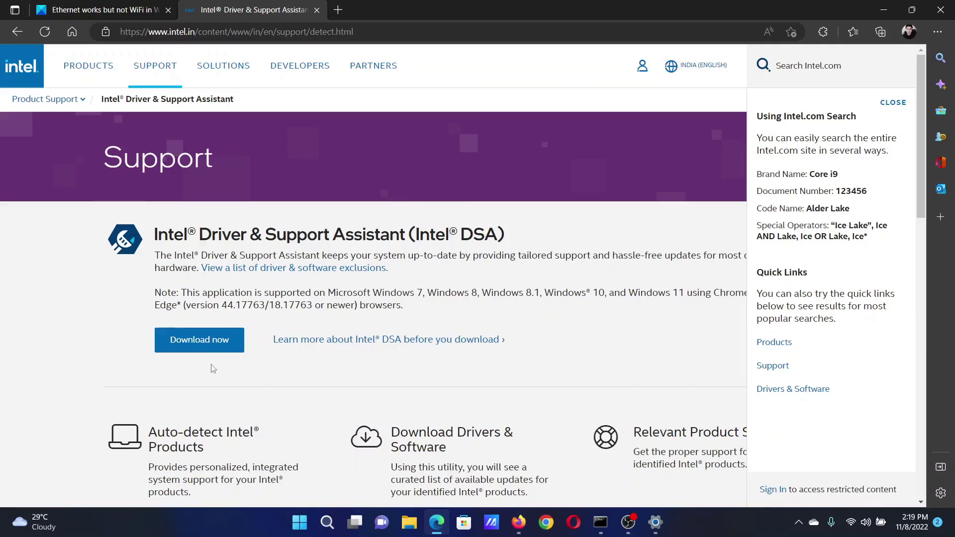
# - Return to the article tab, scroll to the top, and briefly highlight the 'Ethernet works but not WiFi' title
pyautogui.click(131, 11)
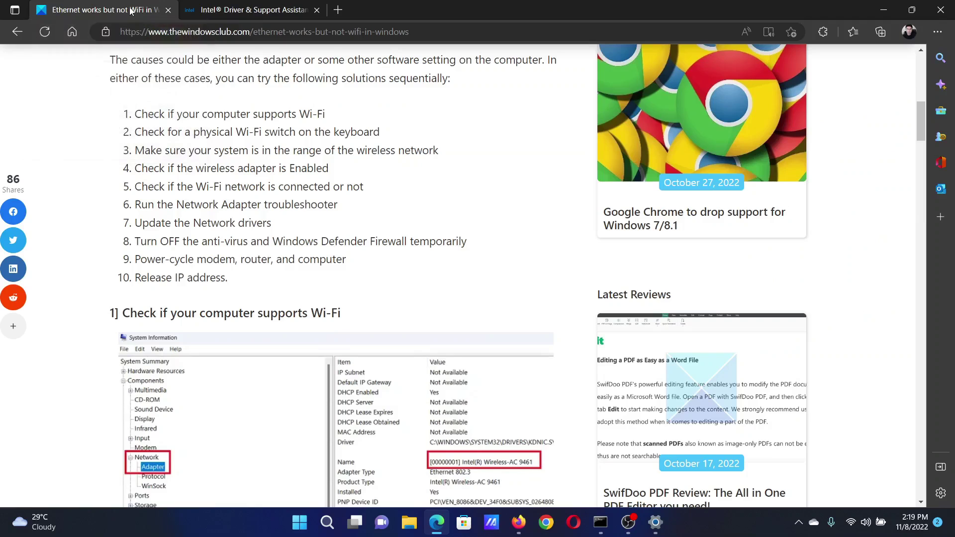
pyautogui.moveTo(921, 118); pyautogui.dragTo(921, 63)
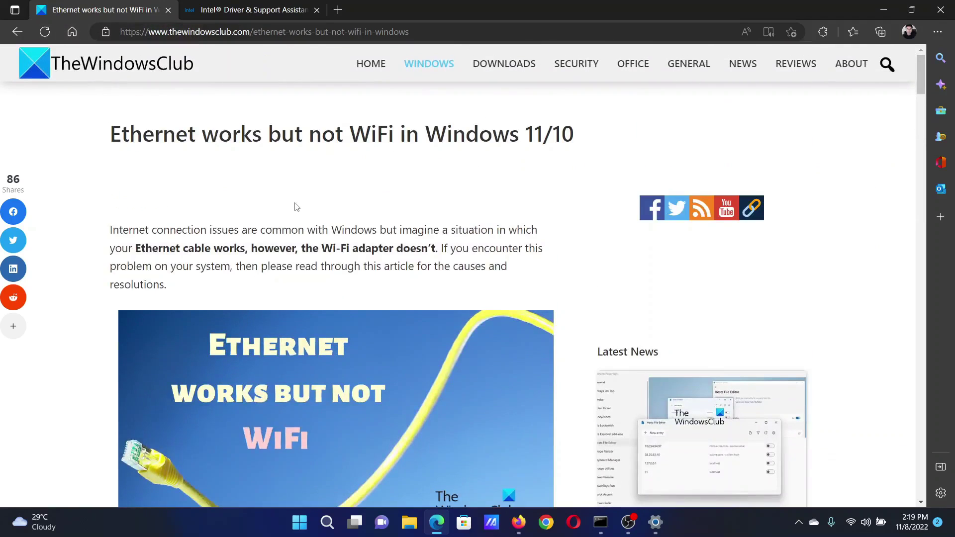
pyautogui.moveTo(128, 134); pyautogui.dragTo(492, 127)
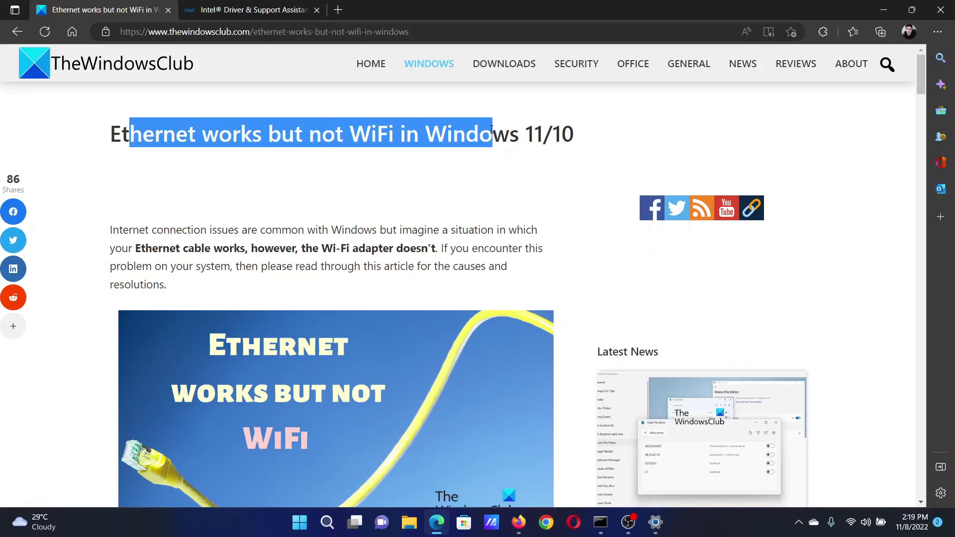
pyautogui.click(350, 186)
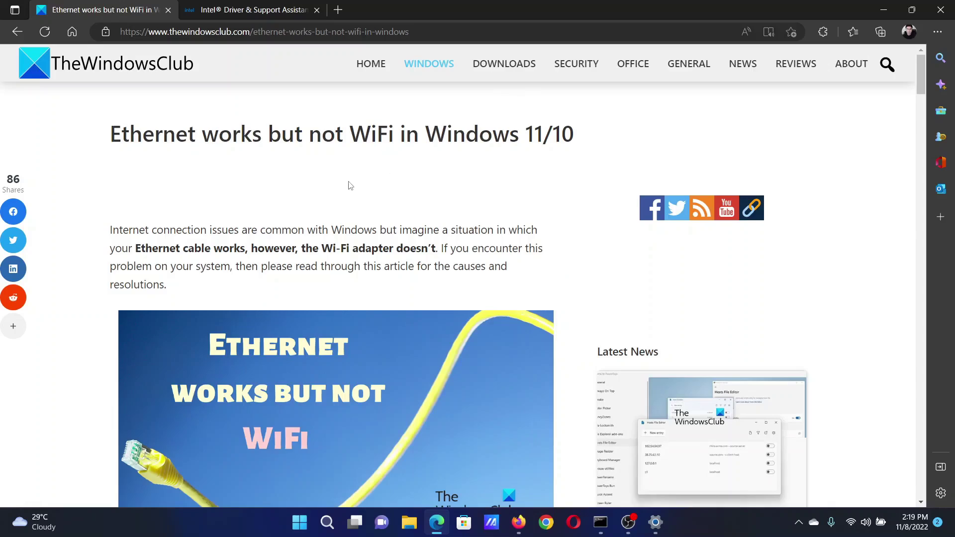